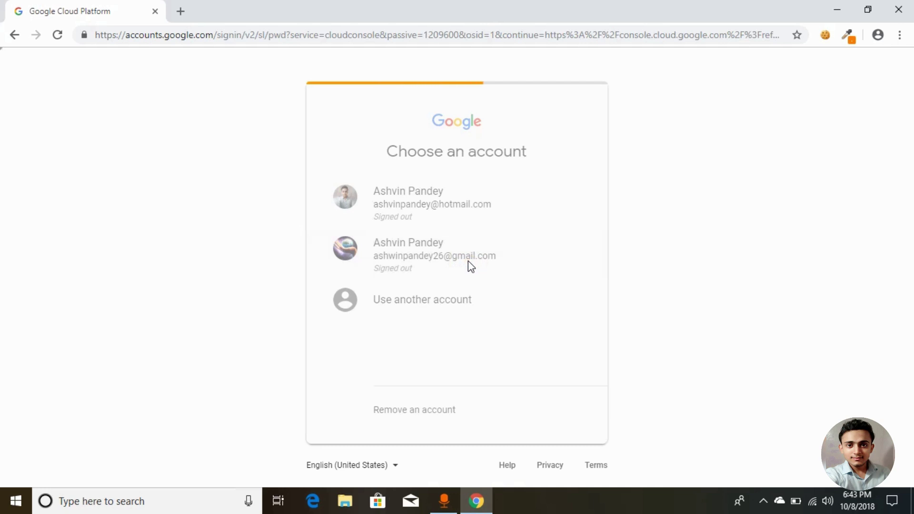
Submit the chosen Google account's password to sign in.
{"action": "left_click", "coordinate": [551, 309]}
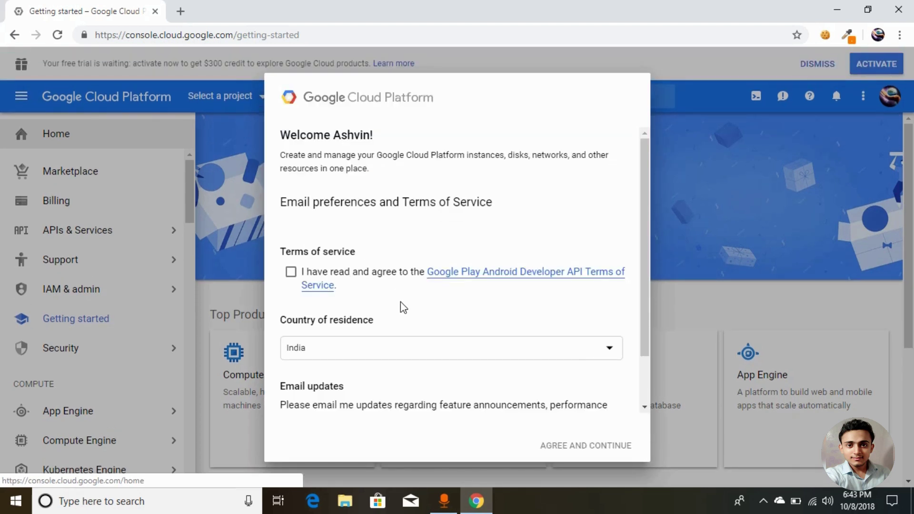
Agree to the Terms of Service, set Email updates to No, and continue to the console.
{"action": "scroll", "coordinate": [401, 307], "scroll_direction": "down", "scroll_amount": 3}
{"action": "scroll", "coordinate": [401, 307], "scroll_direction": "up", "scroll_amount": 3}
{"action": "left_click", "coordinate": [290, 273]}
{"action": "scroll", "coordinate": [388, 374], "scroll_direction": "down", "scroll_amount": 3}
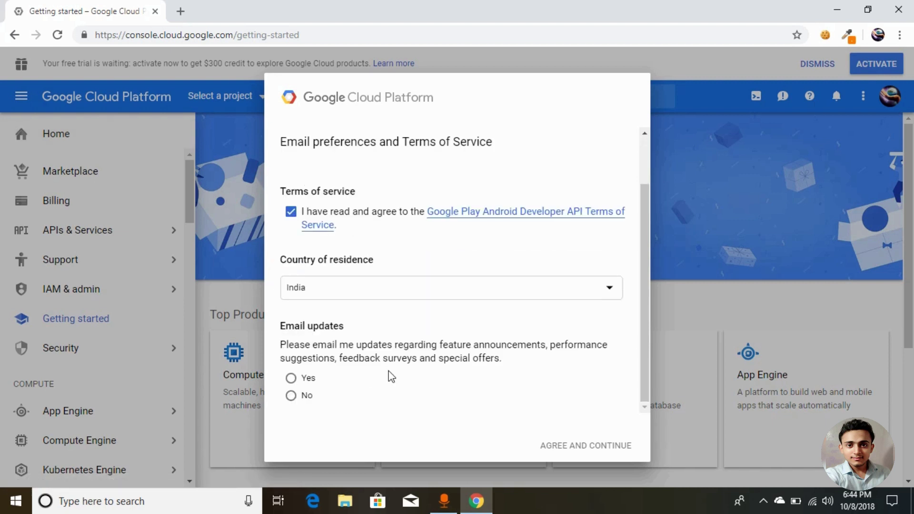
{"action": "left_click", "coordinate": [292, 396]}
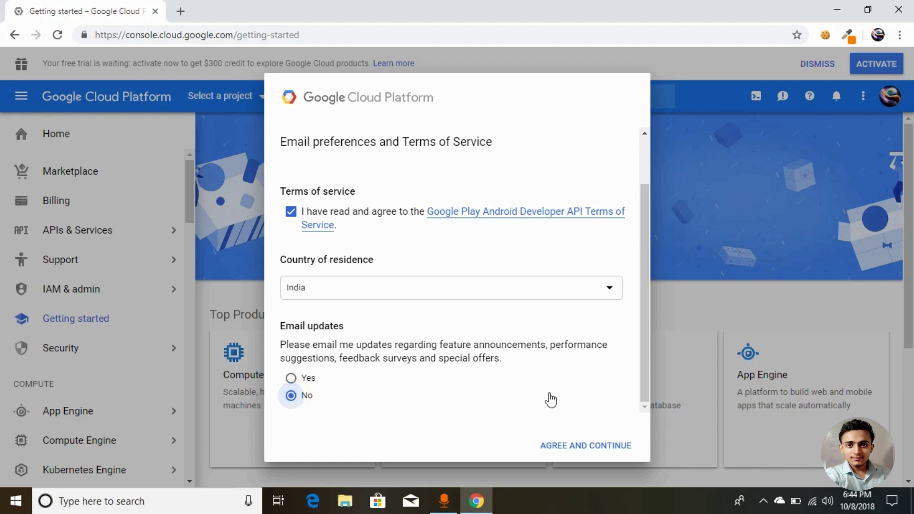
{"action": "left_click", "coordinate": [583, 447]}
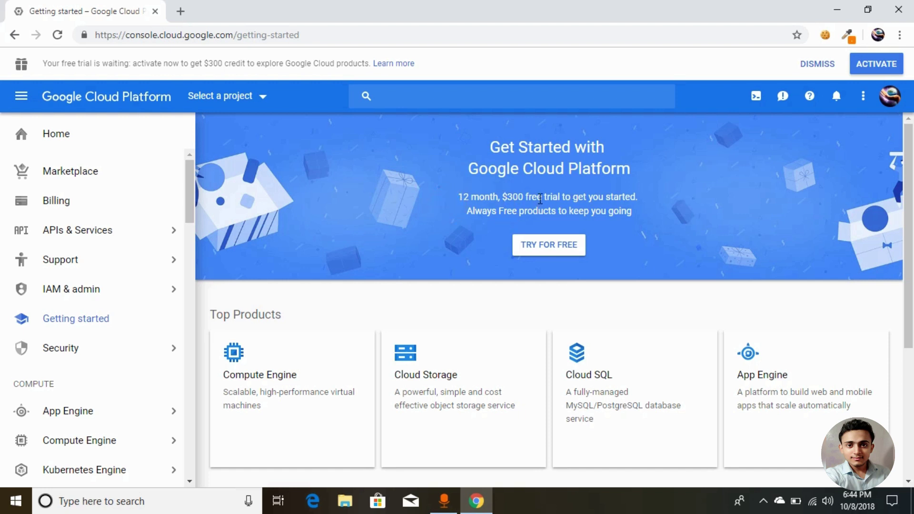
Start the free trial, tick its terms, answer No to email updates, and proceed to step 2.
{"action": "left_click", "coordinate": [543, 245]}
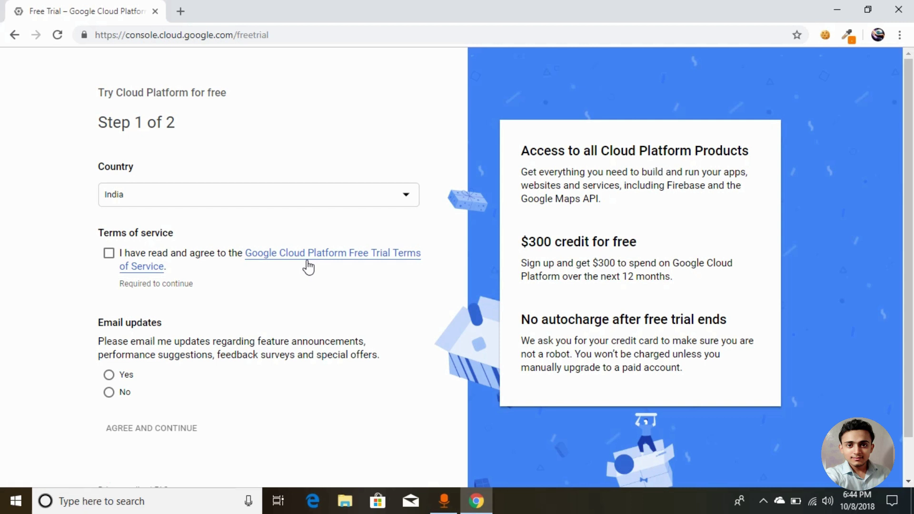
{"action": "left_click", "coordinate": [110, 256]}
{"action": "left_click", "coordinate": [109, 392]}
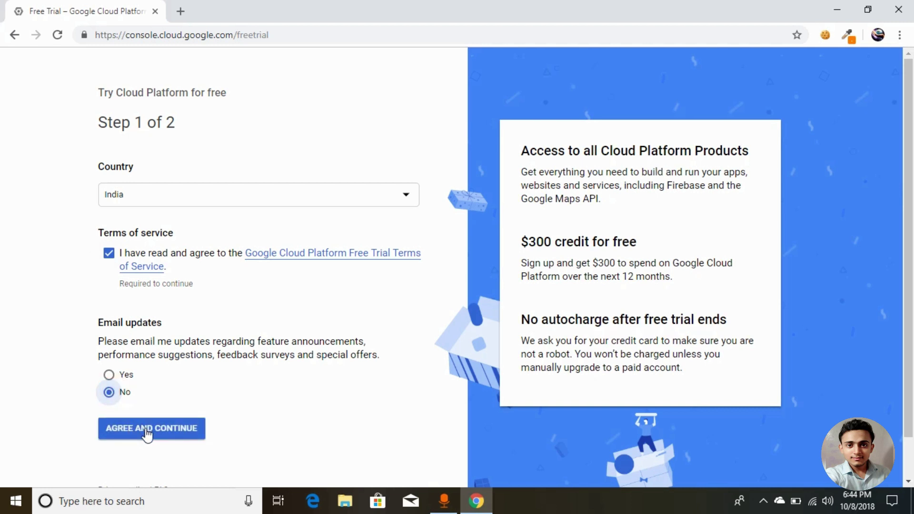
{"action": "left_click", "coordinate": [147, 431]}
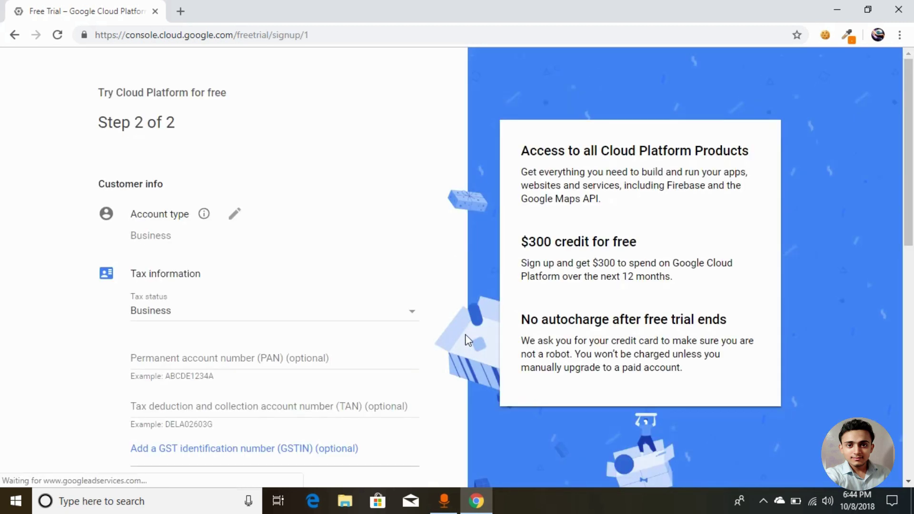
Change Account type from Business to Individual and choose Registered individual as tax status.
{"action": "scroll", "coordinate": [282, 322], "scroll_direction": "down", "scroll_amount": 2}
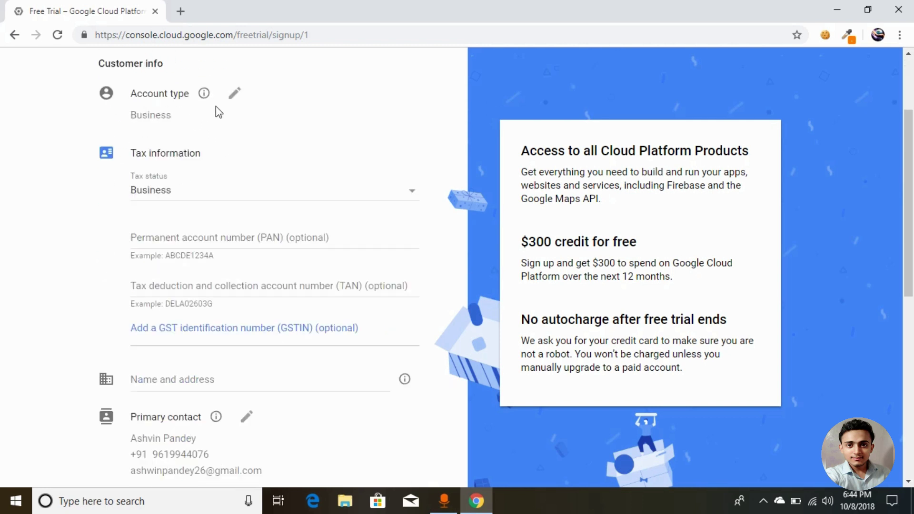
{"action": "scroll", "coordinate": [230, 129], "scroll_direction": "up", "scroll_amount": 1}
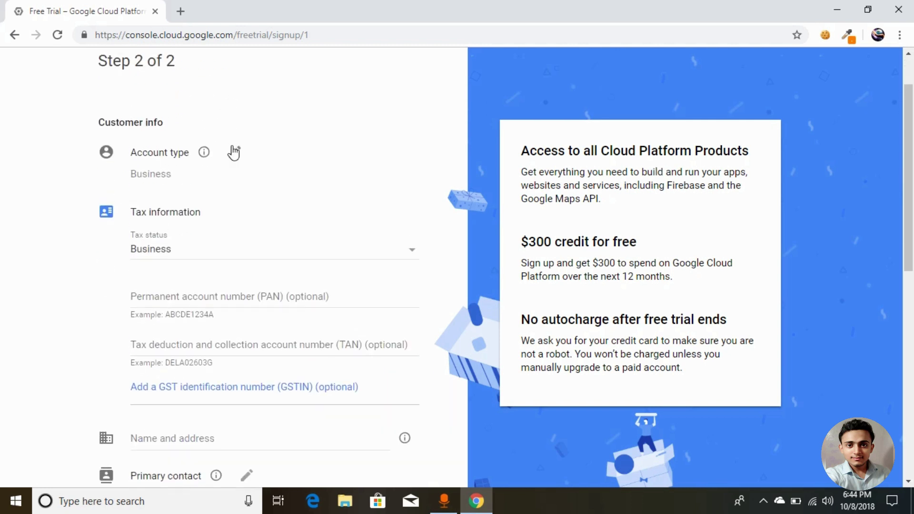
{"action": "left_click", "coordinate": [234, 150]}
{"action": "left_click", "coordinate": [370, 180]}
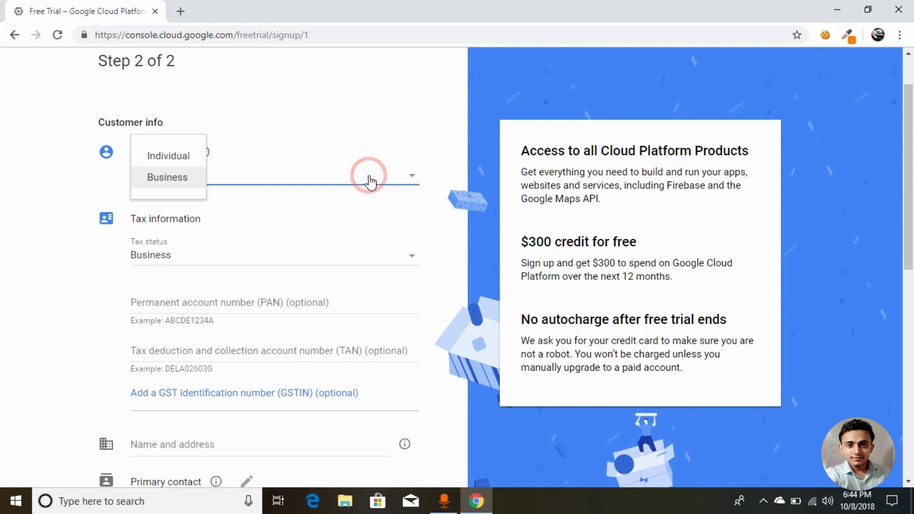
{"action": "left_click", "coordinate": [183, 163]}
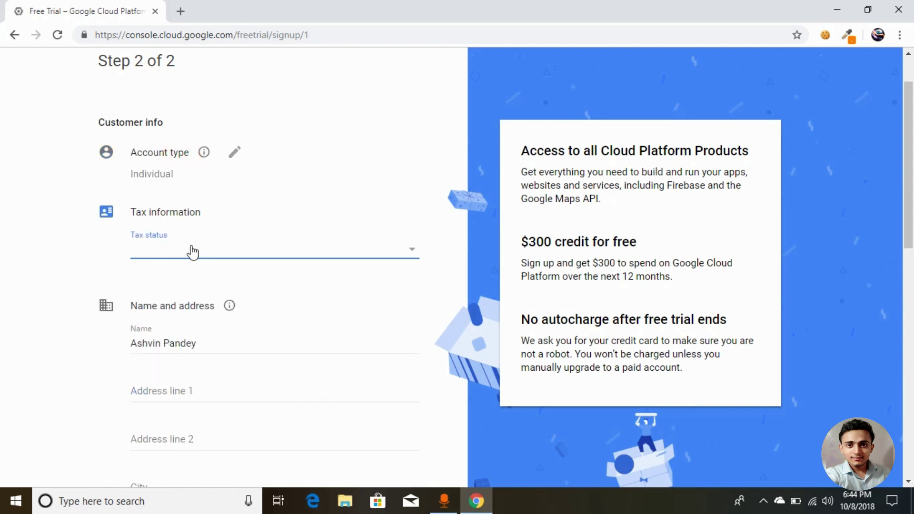
{"action": "left_click", "coordinate": [203, 257]}
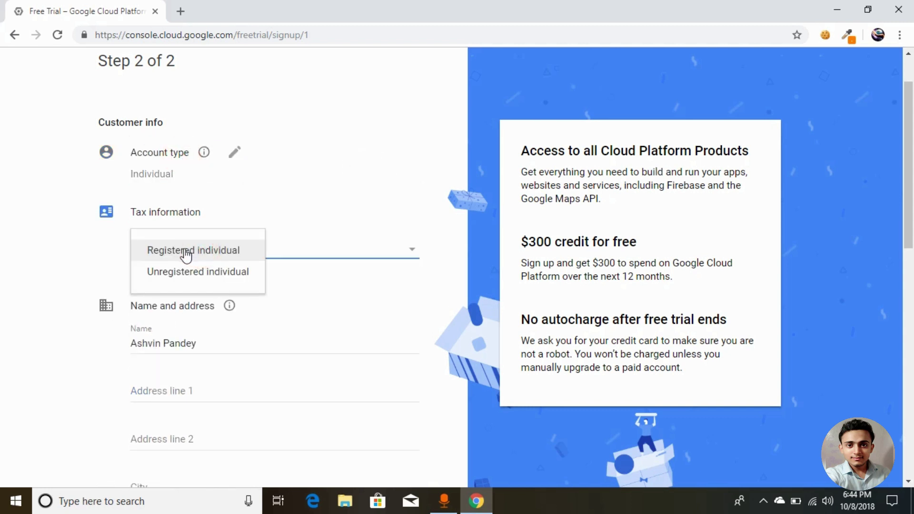
{"action": "left_click", "coordinate": [186, 256]}
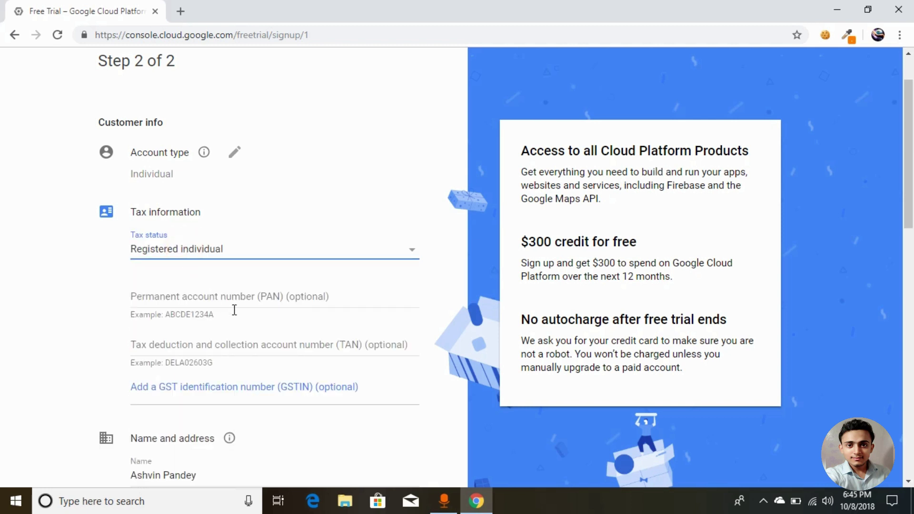
{"action": "scroll", "coordinate": [257, 327], "scroll_direction": "down", "scroll_amount": 6}
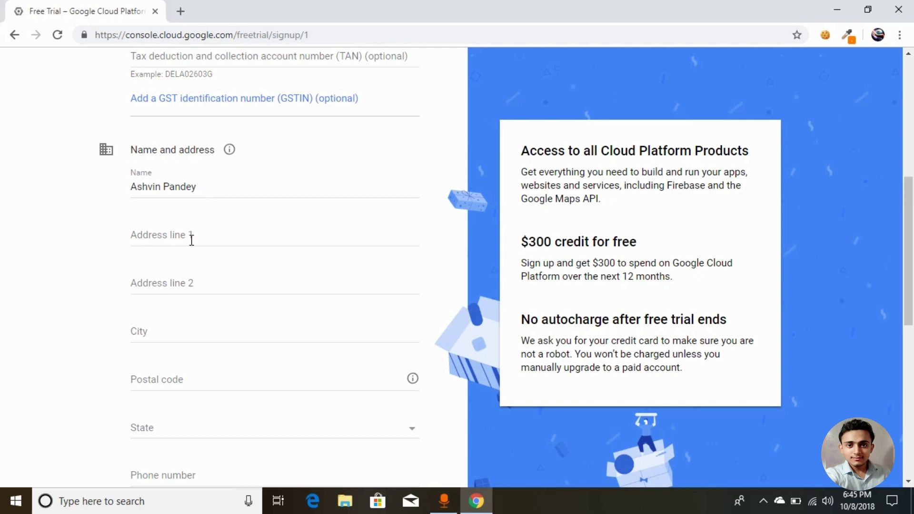
Fill in the first address line and the city field.
{"action": "left_click", "coordinate": [191, 239]}
{"action": "scroll", "coordinate": [192, 242], "scroll_direction": "down", "scroll_amount": 3}
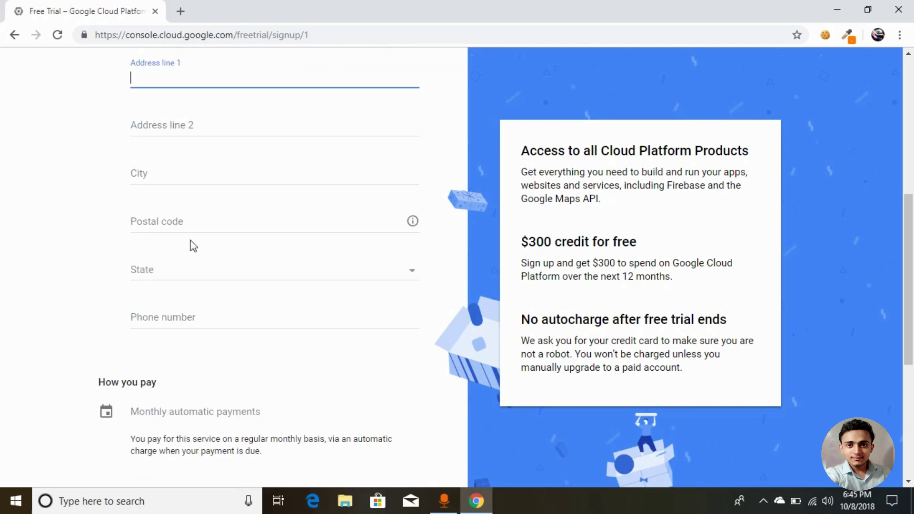
{"action": "type", "text": "Mumbai"}
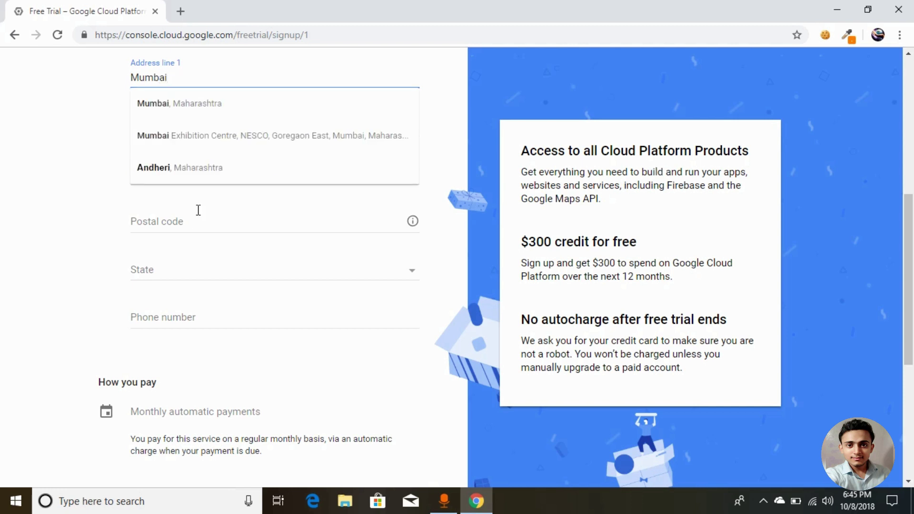
{"action": "left_click", "coordinate": [204, 223]}
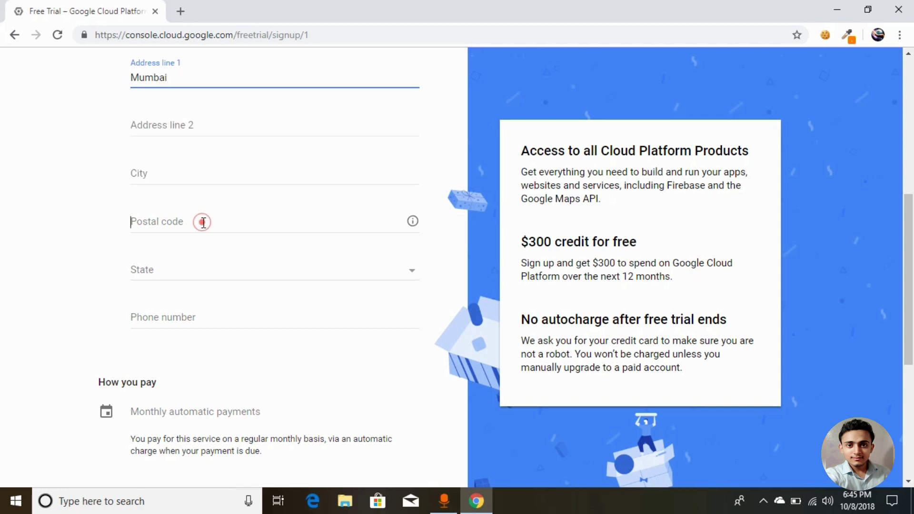
{"action": "left_click", "coordinate": [218, 177]}
{"action": "type", "text": "Mumba"}
{"action": "key", "text": "BackSpace"}
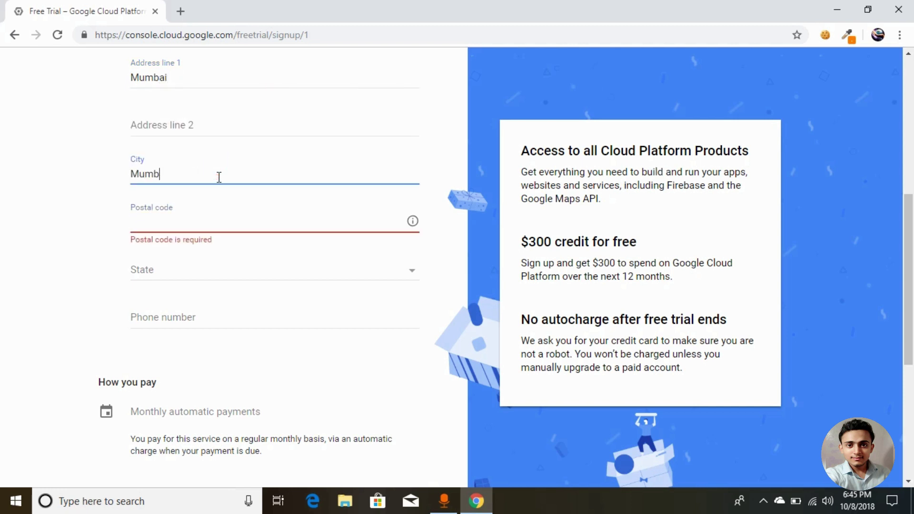
{"action": "type", "text": "ai"}
Enter the postal code, select the state from the list, and fill in the phone number.
{"action": "left_click", "coordinate": [216, 218]}
{"action": "type", "text": "400072"}
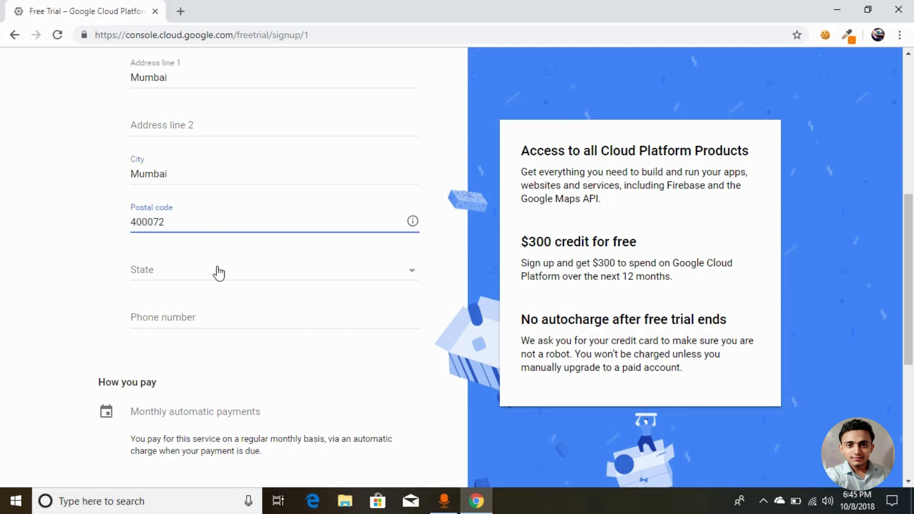
{"action": "left_click", "coordinate": [217, 270]}
{"action": "scroll", "coordinate": [210, 359], "scroll_direction": "down", "scroll_amount": 5}
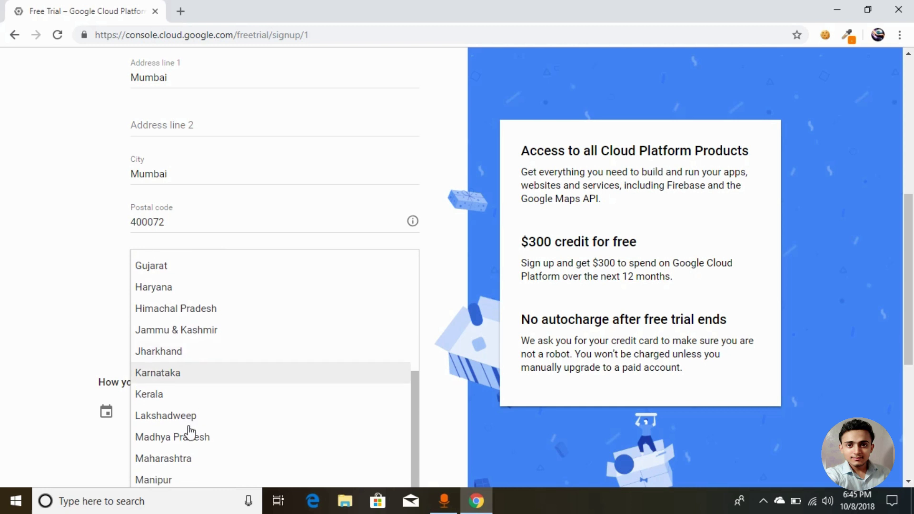
{"action": "left_click", "coordinate": [193, 460]}
{"action": "left_click", "coordinate": [208, 310]}
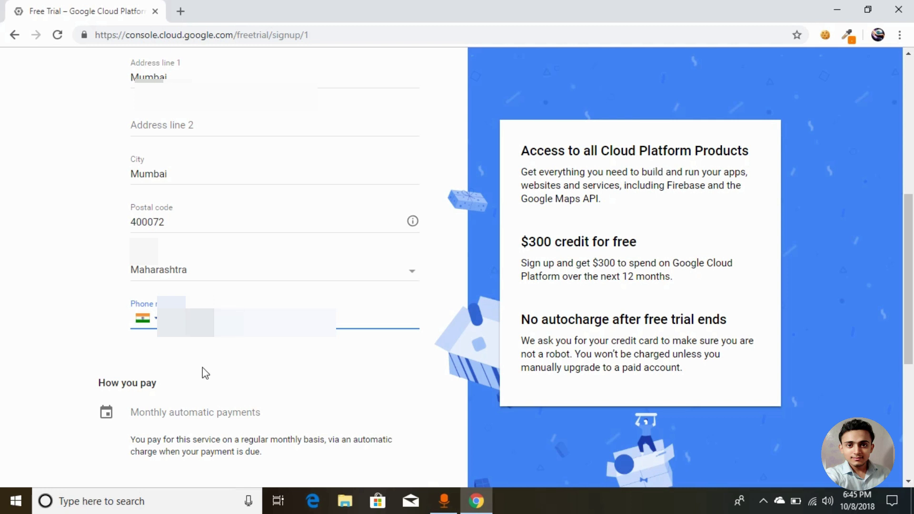
{"action": "scroll", "coordinate": [202, 368], "scroll_direction": "down", "scroll_amount": 5}
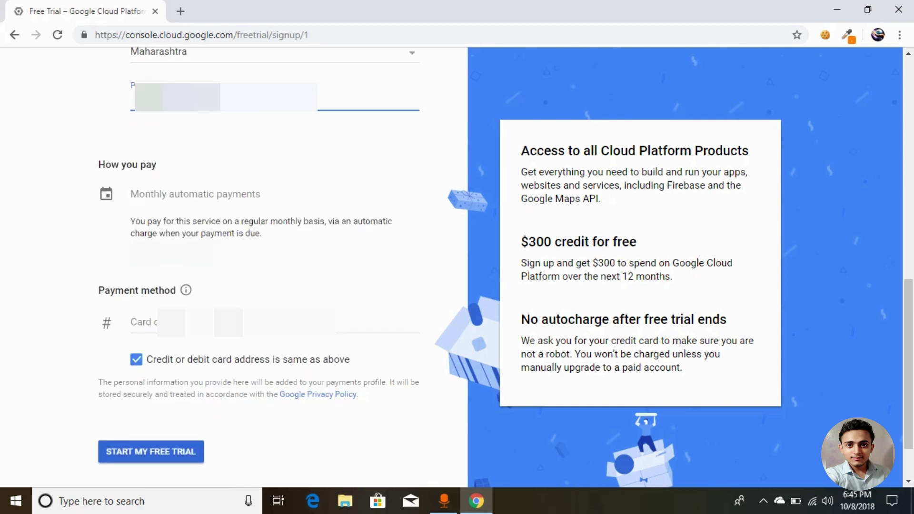
Enter the card number, expiry, CVC and cardholder name, then submit START MY FREE TRIAL.
{"action": "left_click", "coordinate": [161, 322]}
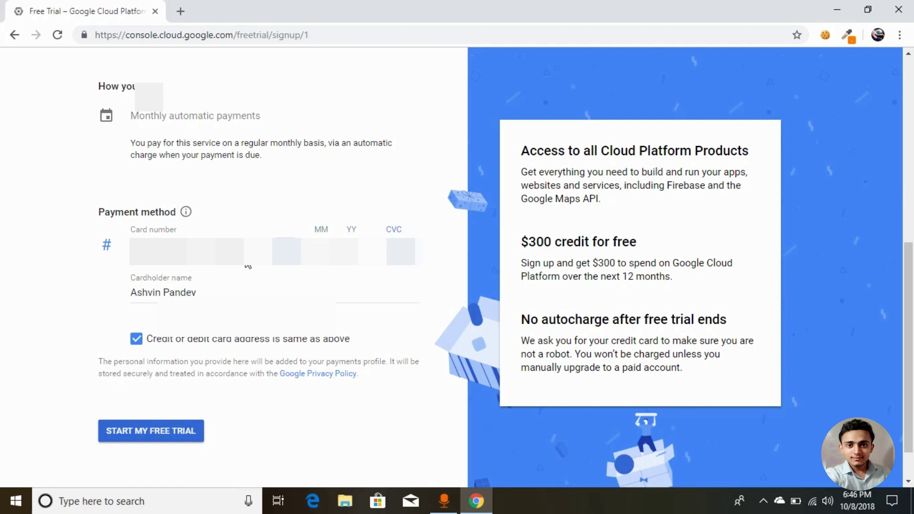
{"action": "left_click", "coordinate": [170, 433]}
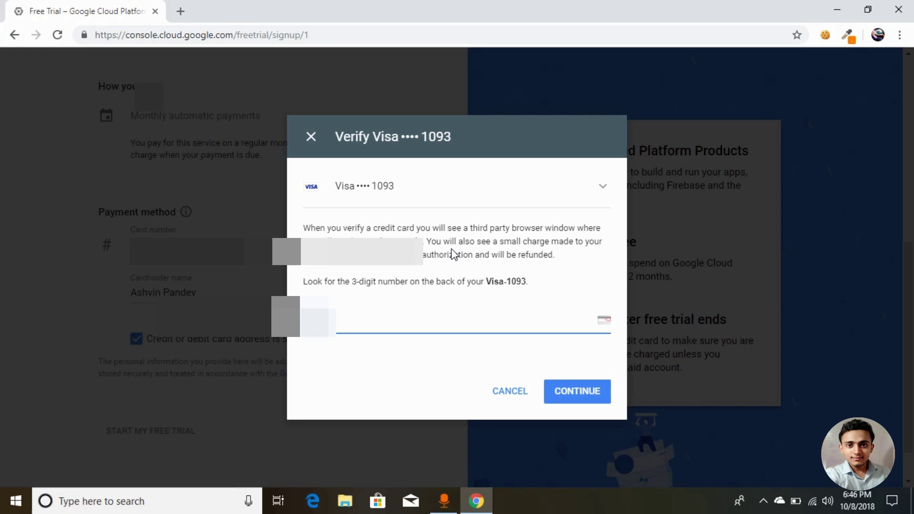
Submit the card's 3-digit security code in the Verify Visa dialog.
{"action": "left_click", "coordinate": [573, 397]}
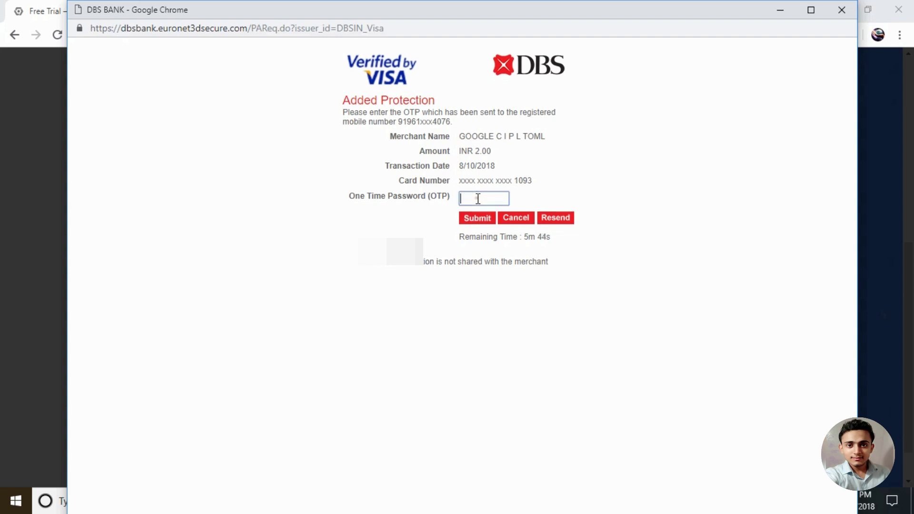
Enter the bank's one-time password and submit it to approve the INR 2.00 charge.
{"action": "left_click", "coordinate": [478, 199]}
{"action": "type", "text": "••••••"}
{"action": "left_click", "coordinate": [477, 219]}
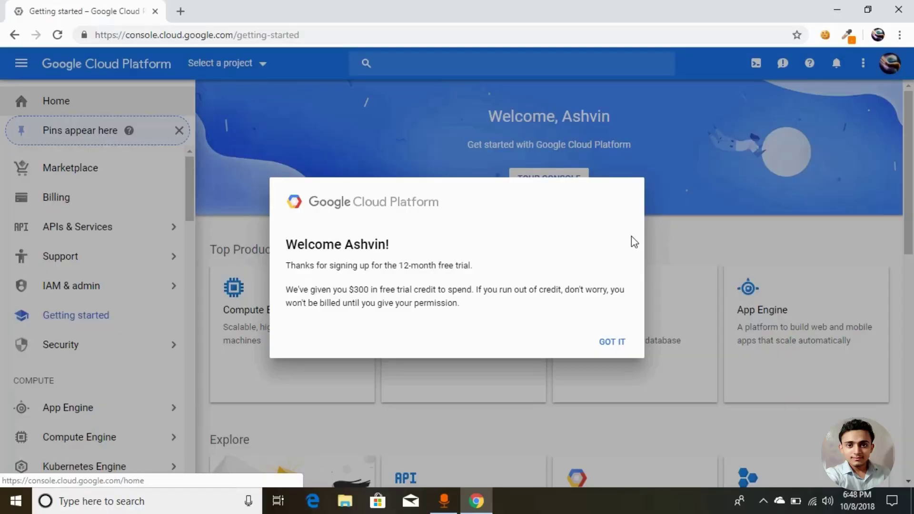
Close the welcome message with GOT IT and scroll through the Getting started page.
{"action": "left_click", "coordinate": [614, 343]}
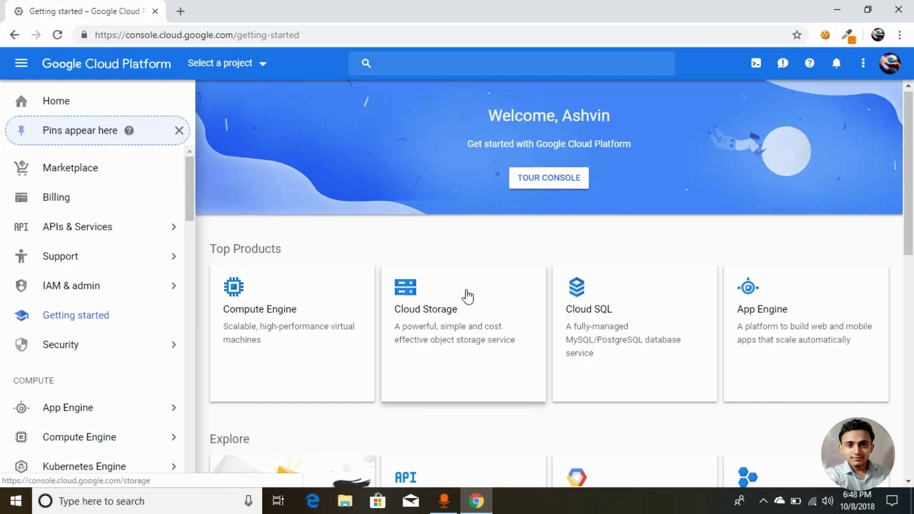
{"action": "scroll", "coordinate": [467, 297], "scroll_direction": "down", "scroll_amount": 10}
{"action": "scroll", "coordinate": [465, 194], "scroll_direction": "up", "scroll_amount": 7}
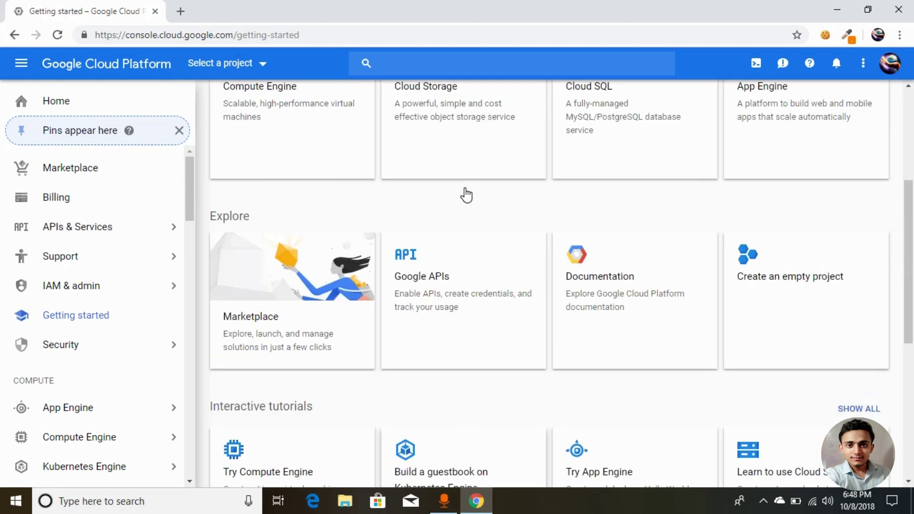
{"action": "scroll", "coordinate": [465, 192], "scroll_direction": "up", "scroll_amount": 5}
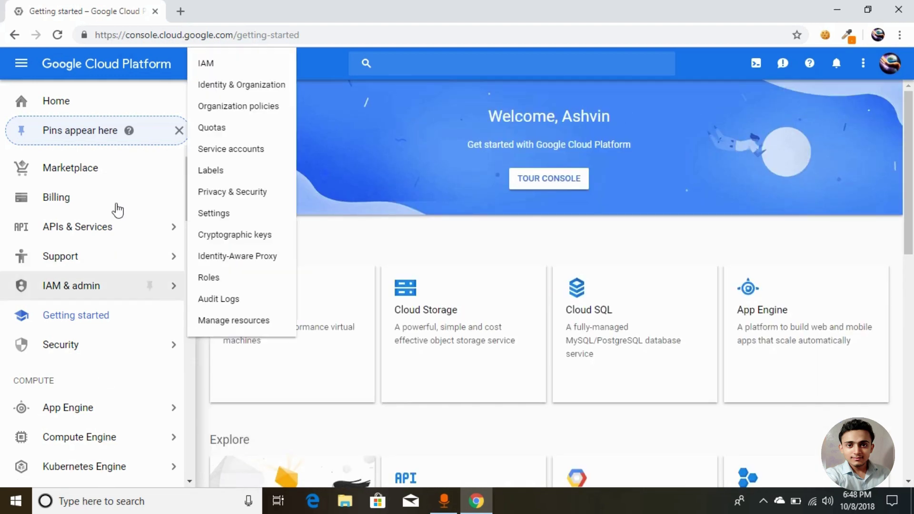